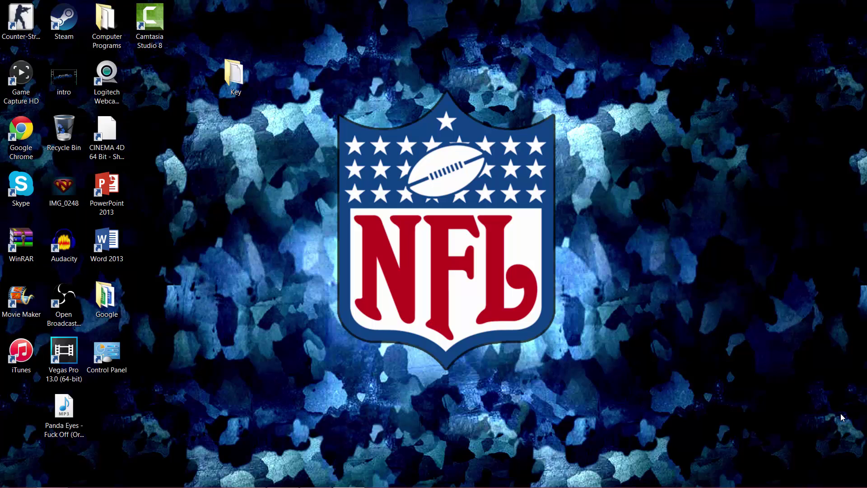
Launch Game Capture HD and check the Allow 60 fps option for the HD 720 profile in the device's capture settings.
click(31, 72)
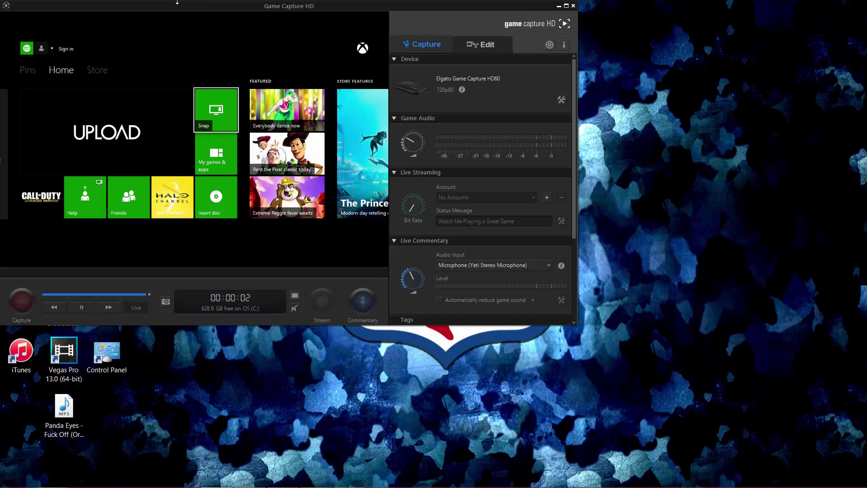
click(563, 100)
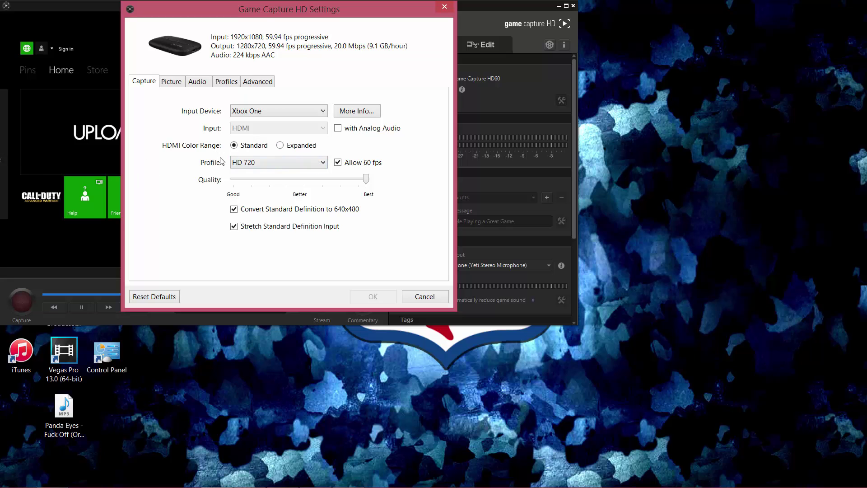
click(337, 162)
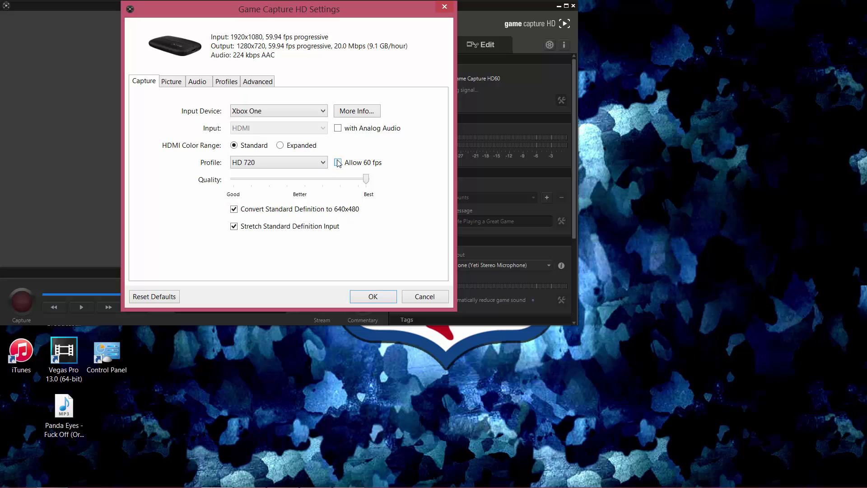
click(337, 162)
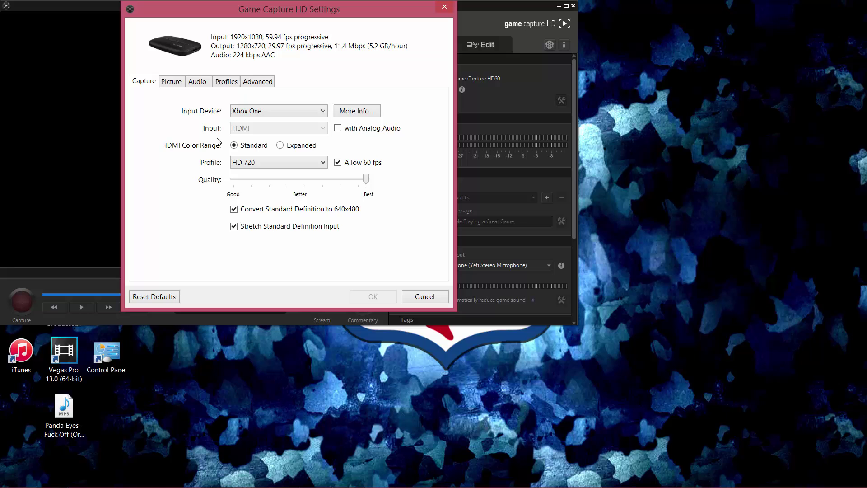
Review the device's picture, audio, profile and advanced settings, and dismiss the settings without saving changes.
click(171, 81)
click(198, 85)
click(253, 86)
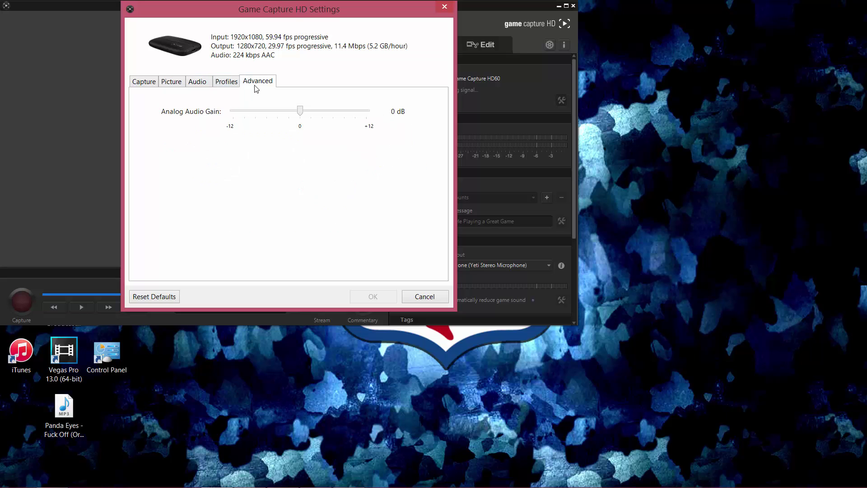
click(219, 82)
click(197, 81)
click(178, 82)
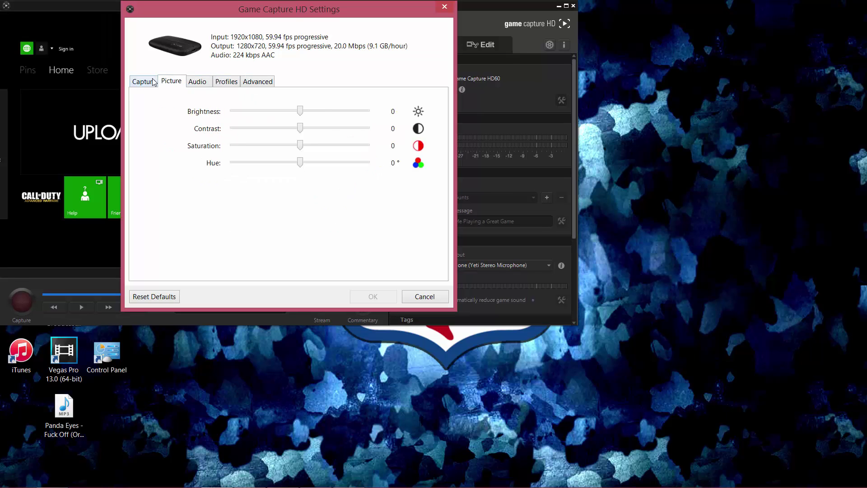
click(152, 82)
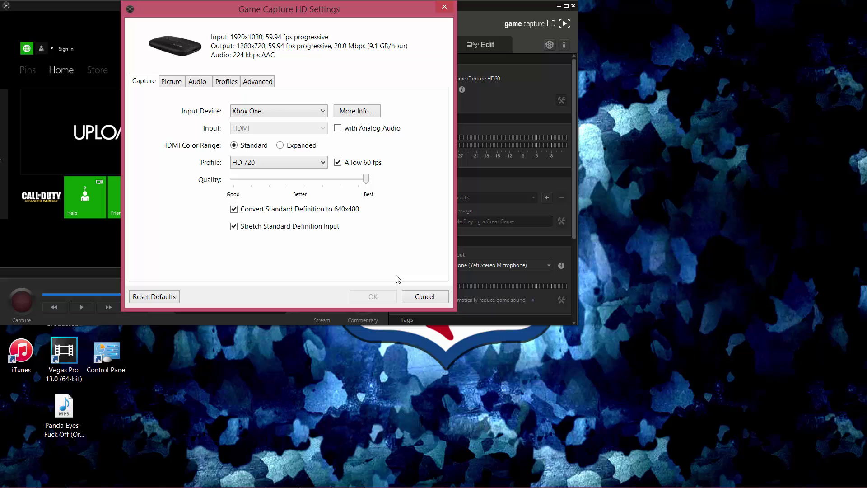
click(417, 297)
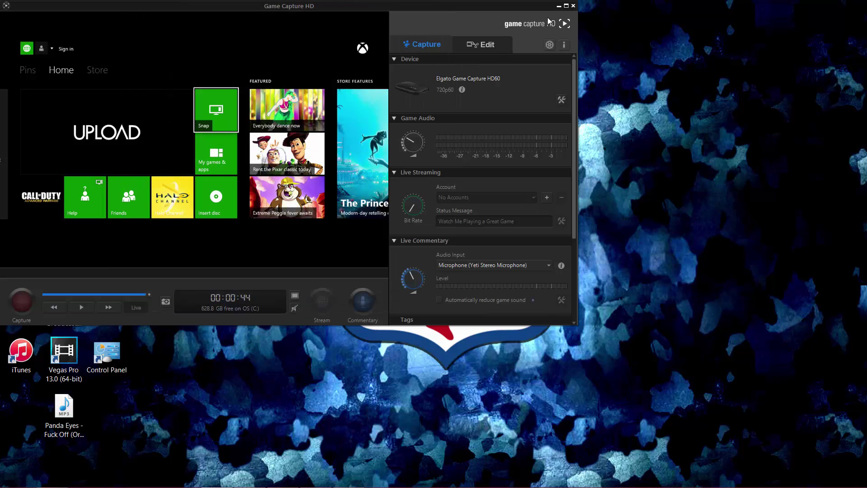
Close Game Capture HD and try to launch it again.
click(573, 6)
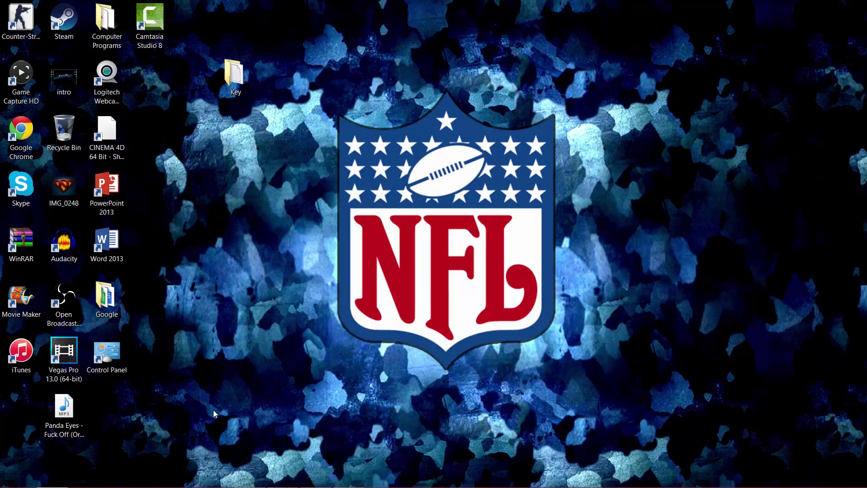
click(20, 79)
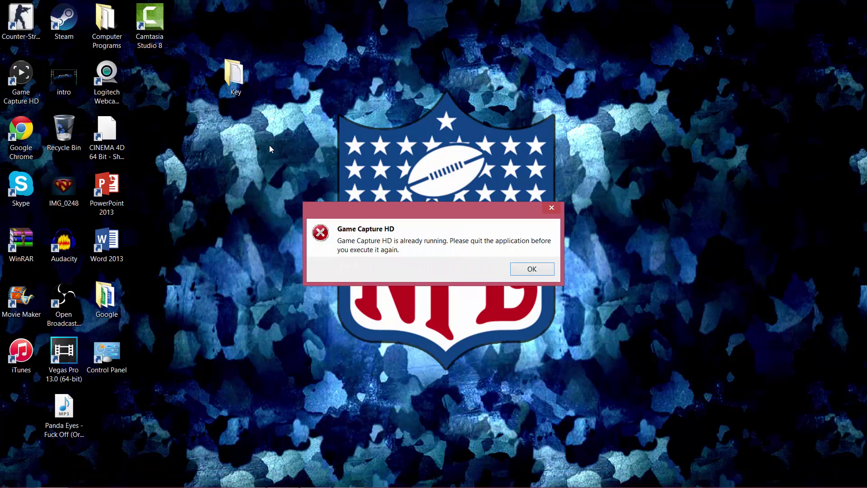
click(531, 270)
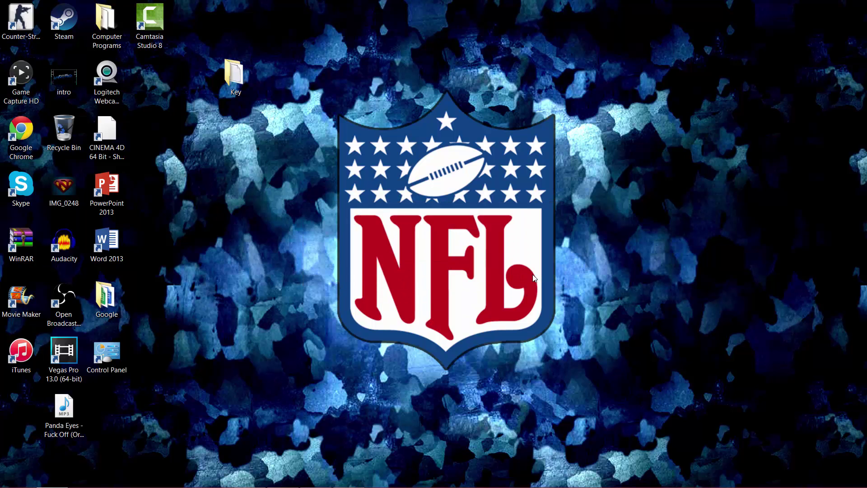
Open Task Manager and end the WinRAR archiver task.
key(ctrl+shift+Escape)
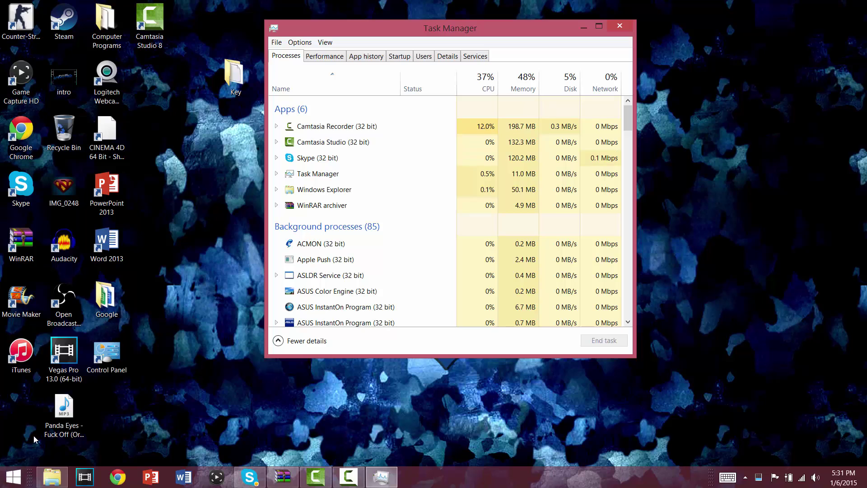
click(317, 192)
key(Up)
key(Up)
key(Up)
key(Up)
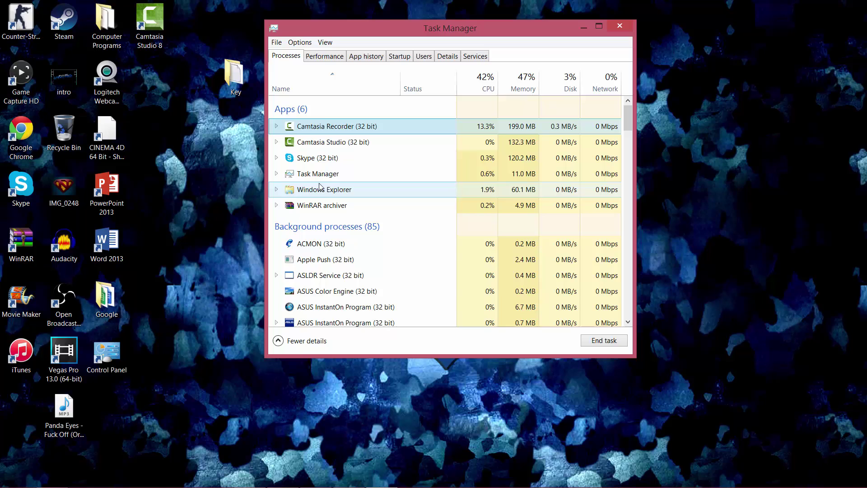
click(321, 207)
click(607, 340)
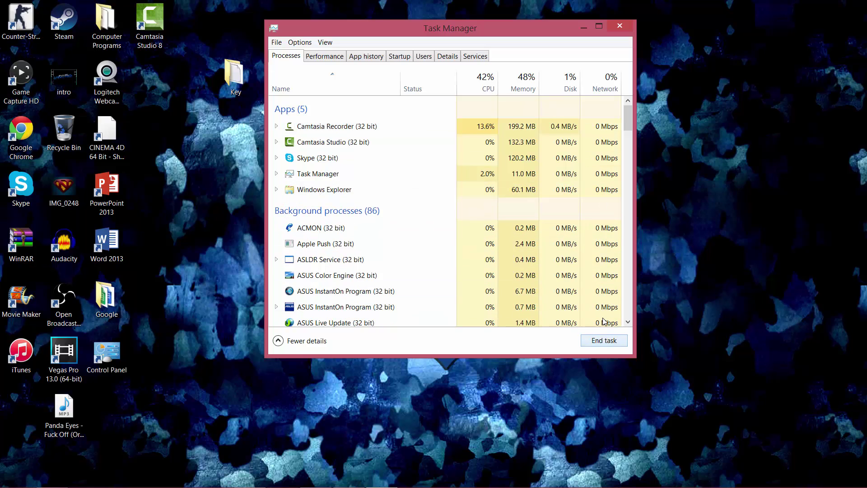
Relaunch Game Capture HD from the desktop.
click(352, 190)
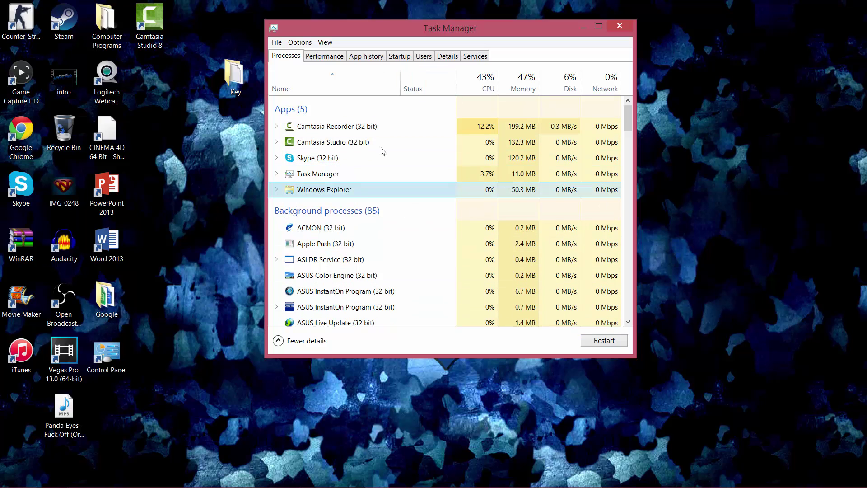
click(384, 157)
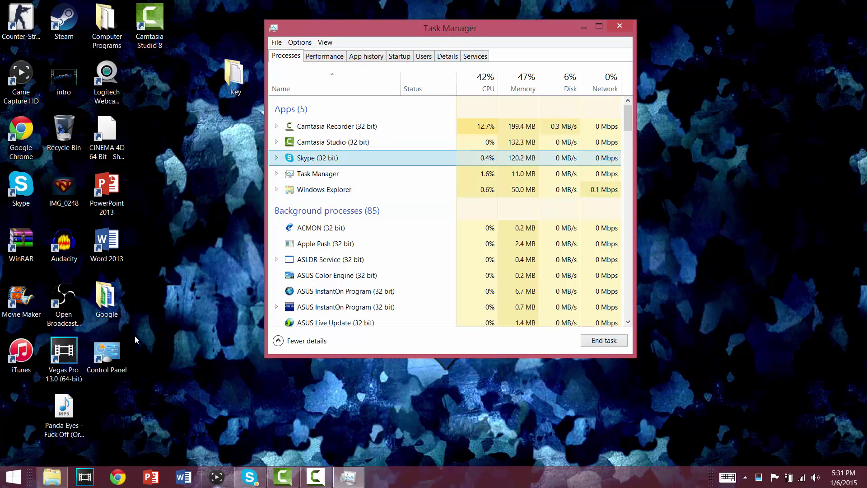
click(20, 81)
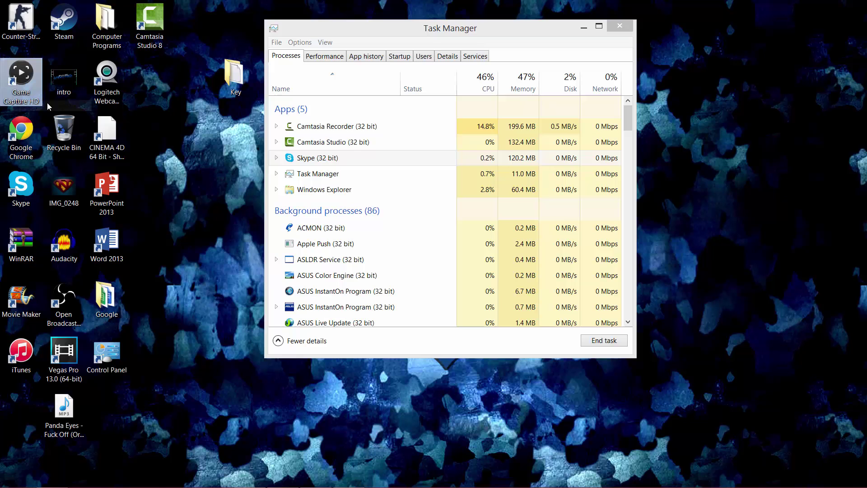
Find the GameCapture.exe process in Task Manager's detailed process list and change its priority to High.
click(442, 56)
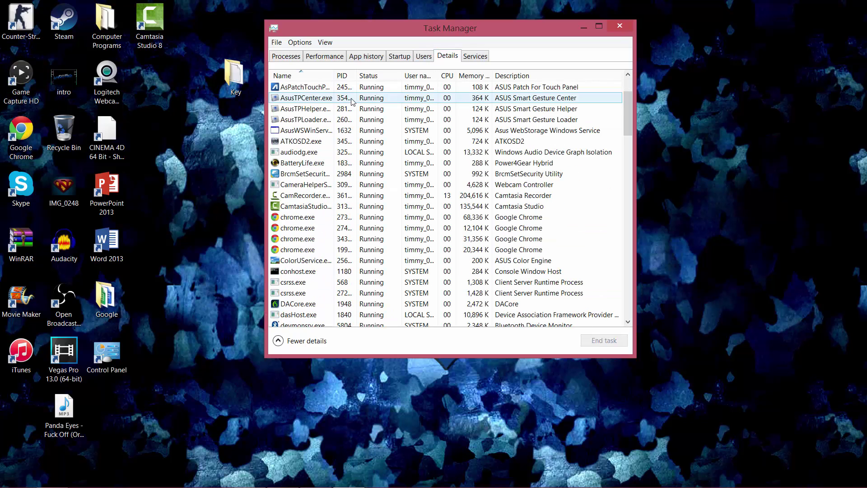
scroll(352, 102, down, 3)
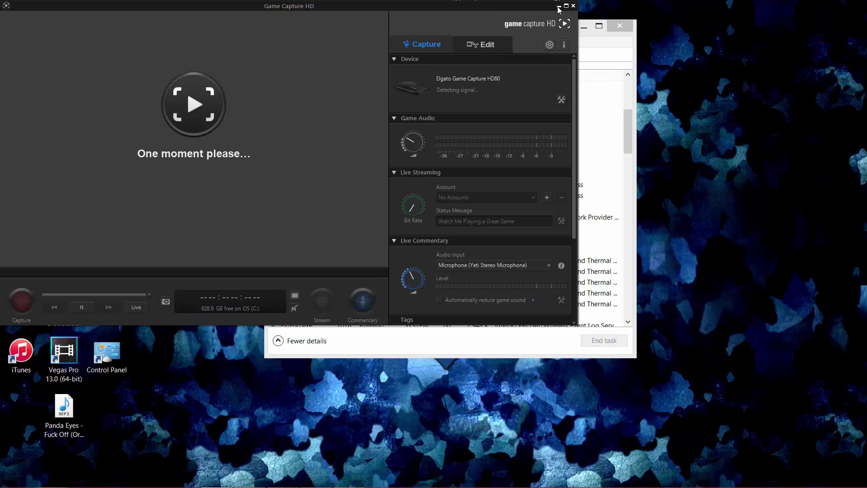
click(593, 45)
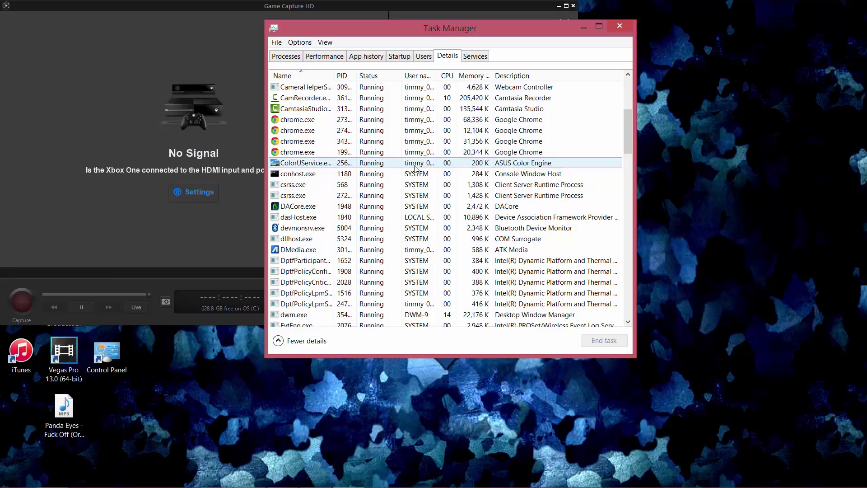
scroll(414, 167, down, 3)
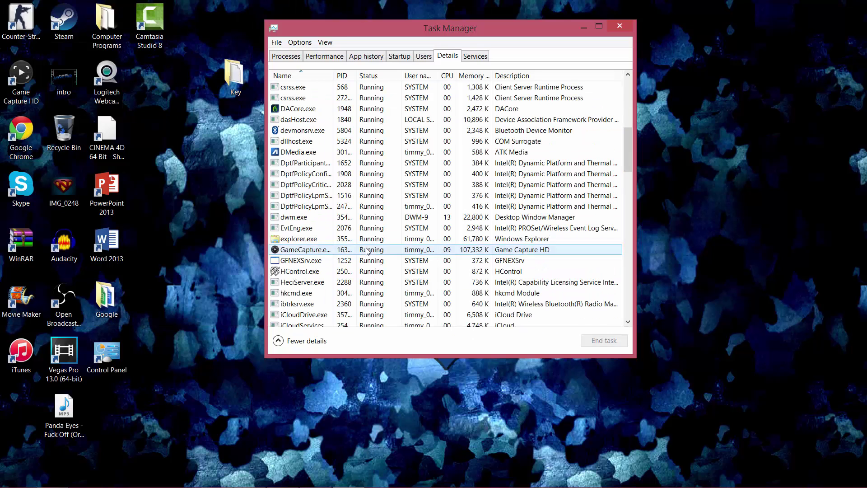
click(367, 251)
right_click(367, 251)
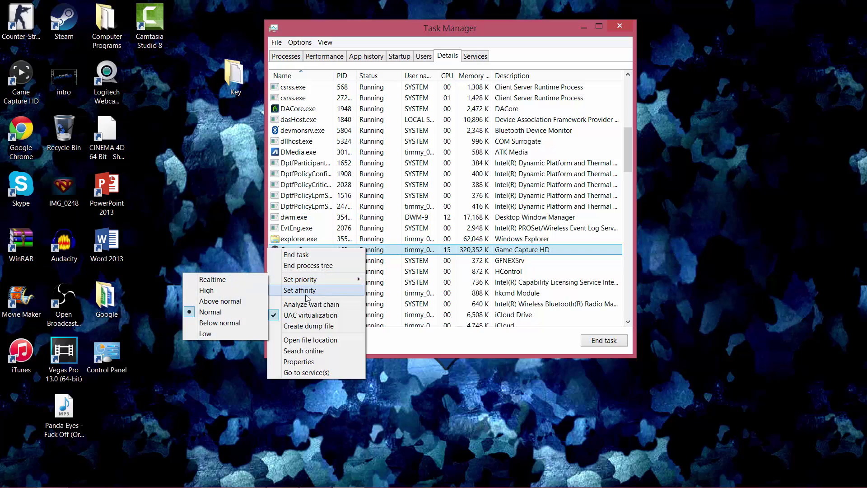
mouse_move(337, 282)
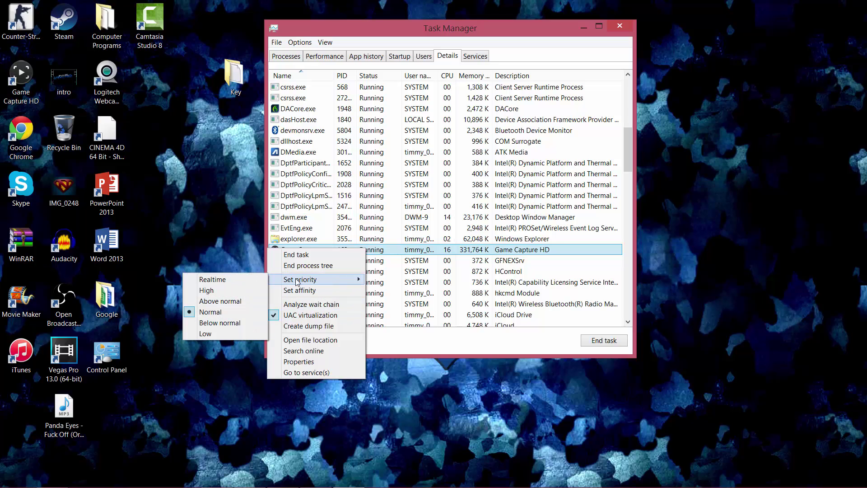
click(208, 291)
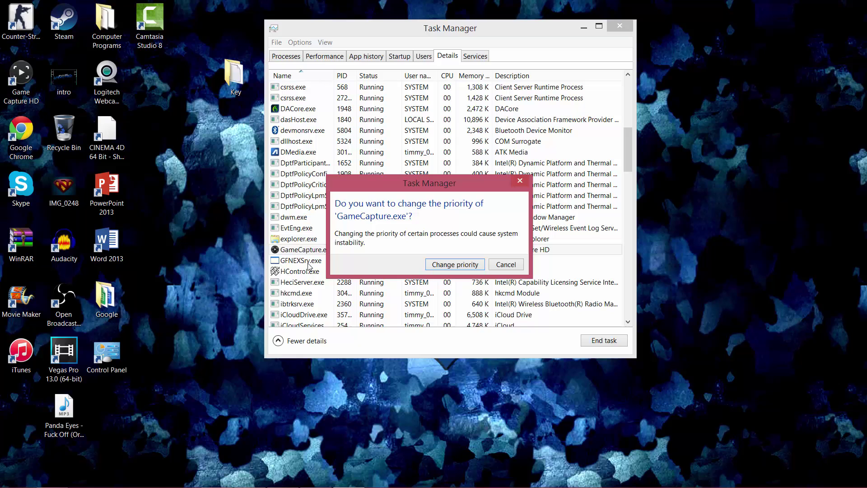
click(470, 263)
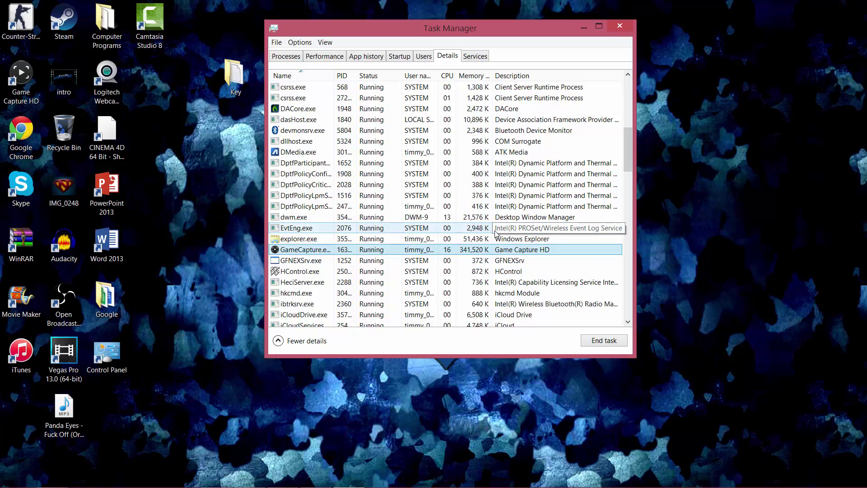